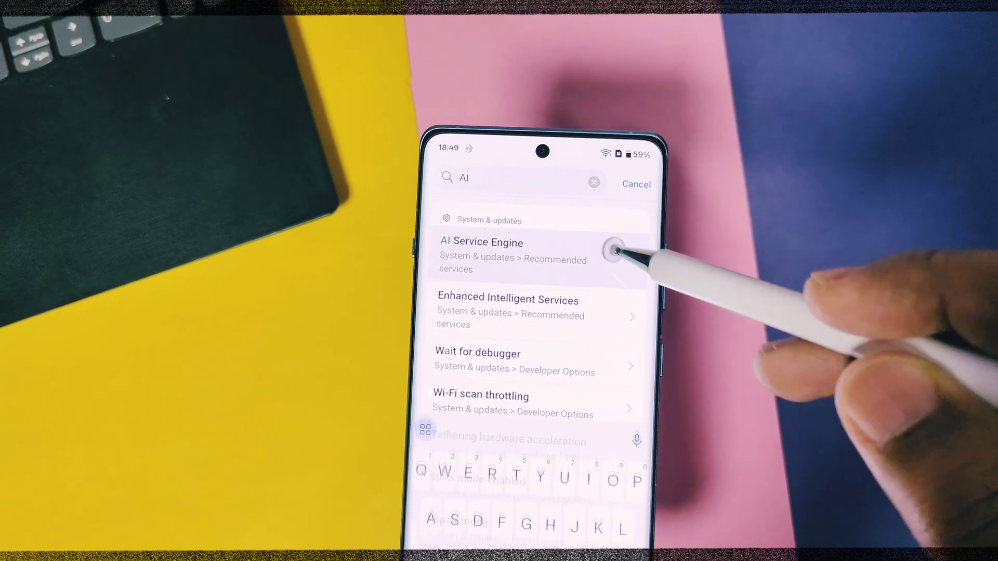
Open the AI Service Engine settings and turn Wi-Fi plugin auto-update off and back on.
click(607, 246)
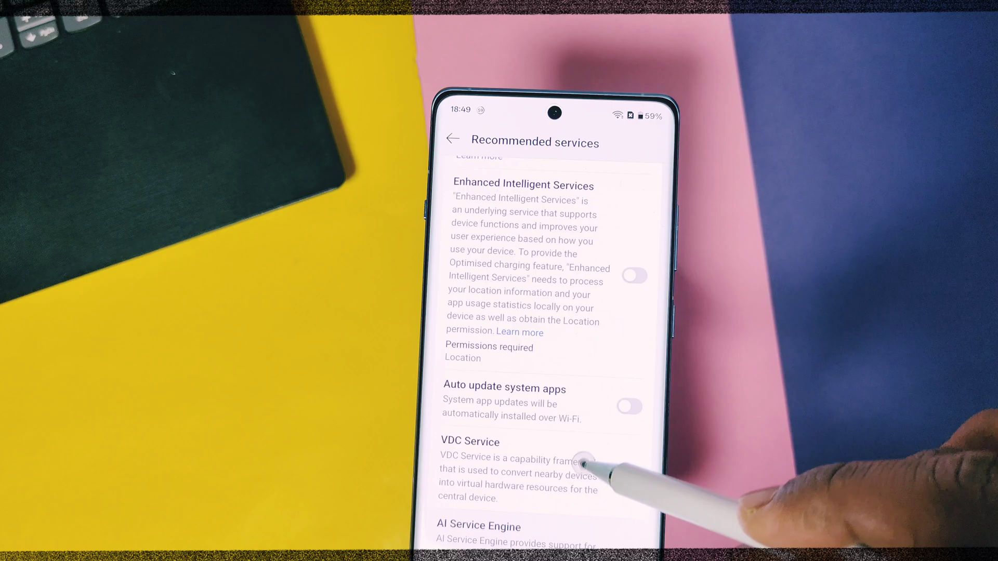
click(624, 466)
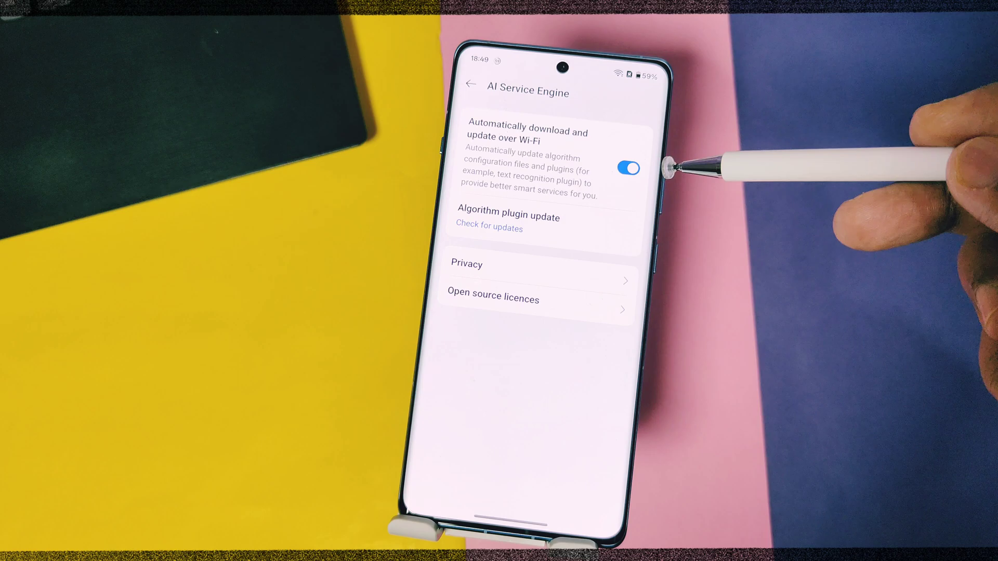
click(633, 166)
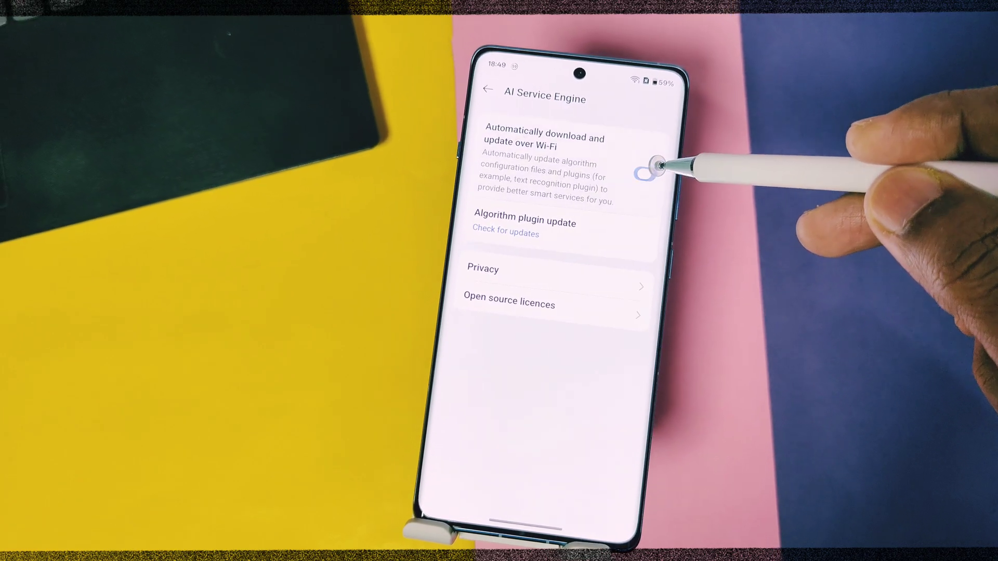
click(644, 171)
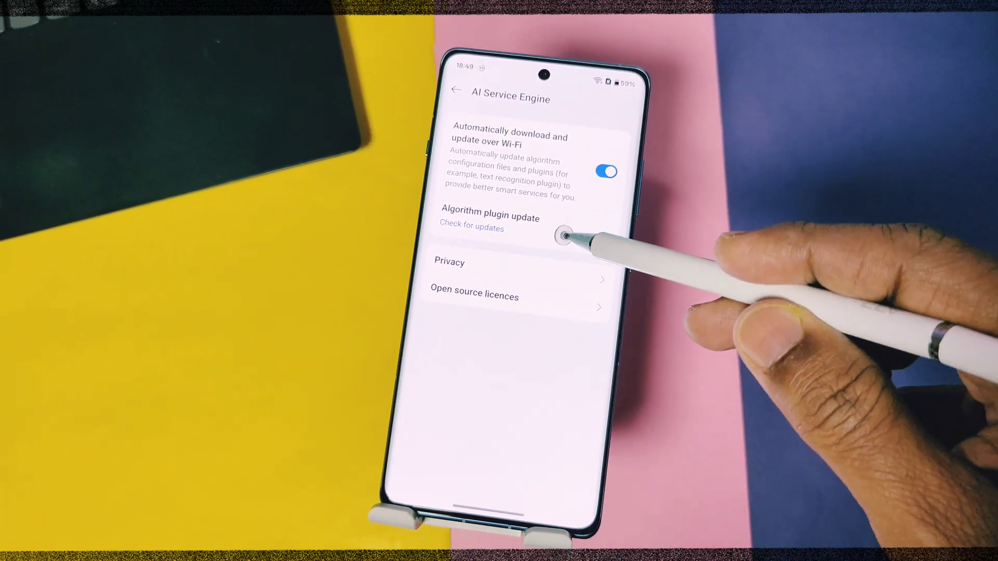
Check the algorithm plugins for updates until they show up to date, then return home.
click(561, 226)
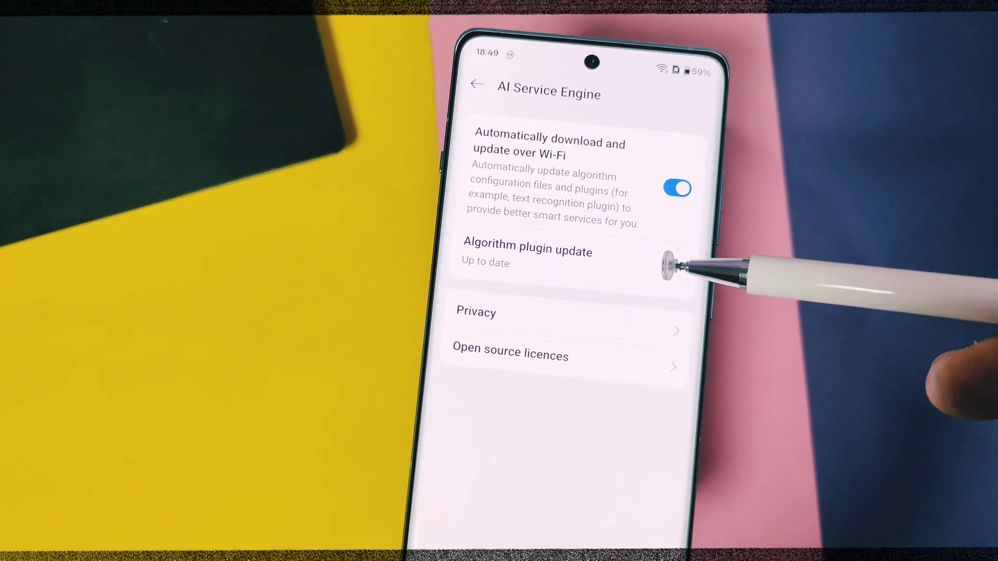
click(641, 255)
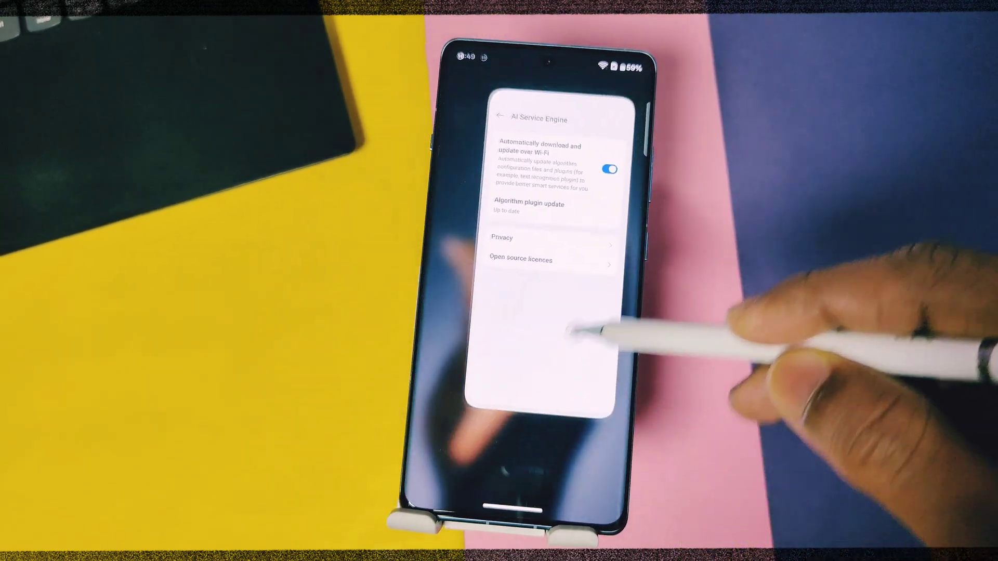
drag(517, 541, 590, 330)
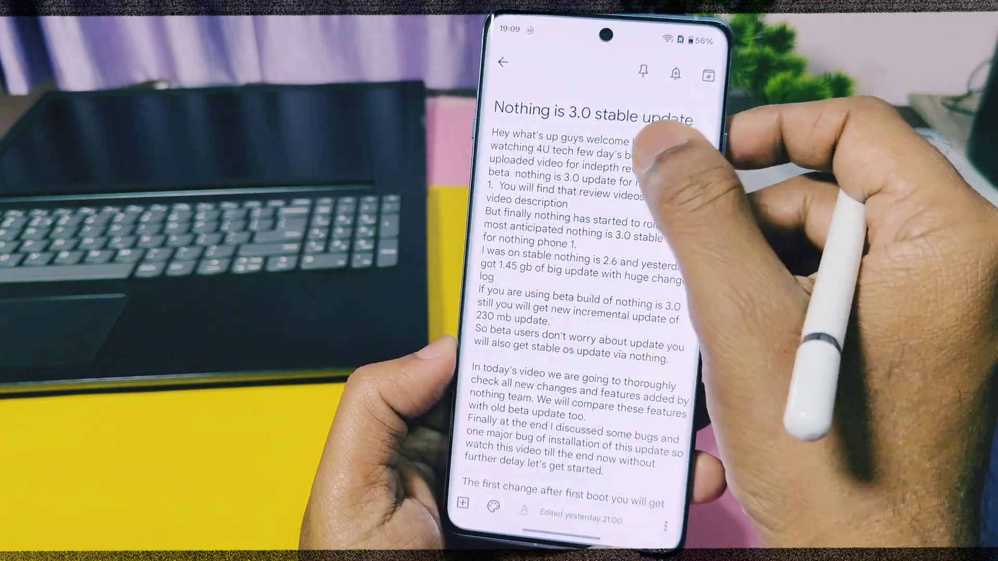
Screen-translate the note into Hindi from the sidebar, downloading Hindi first, then dismiss sharing.
drag(696, 156, 624, 156)
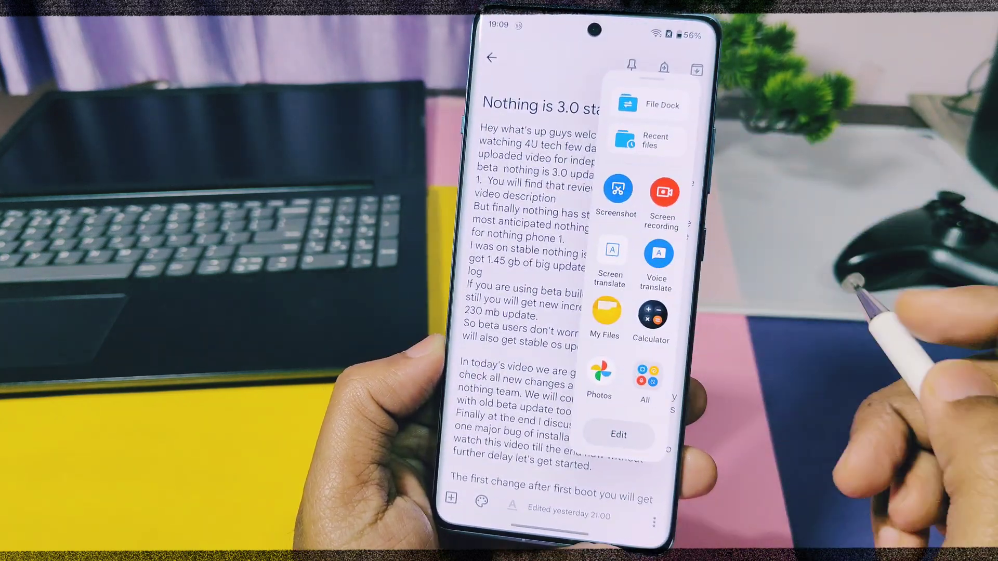
click(607, 242)
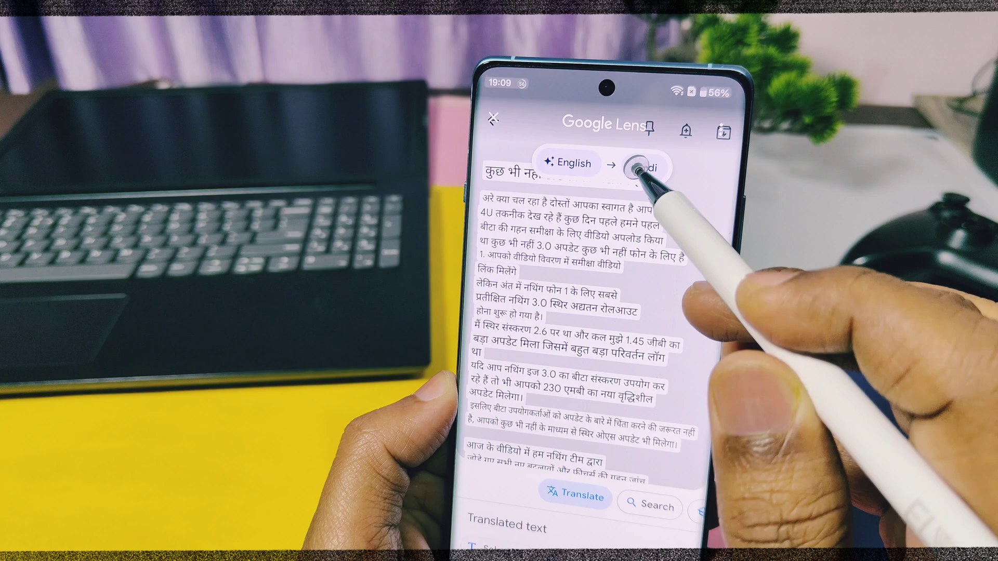
click(640, 166)
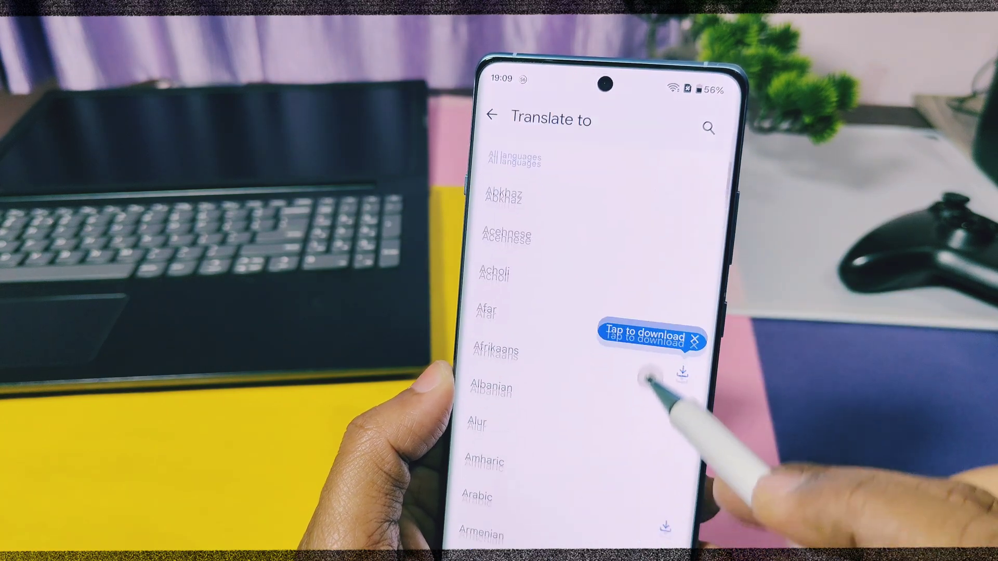
scroll(623, 297, up, 3)
scroll(617, 312, down, 10)
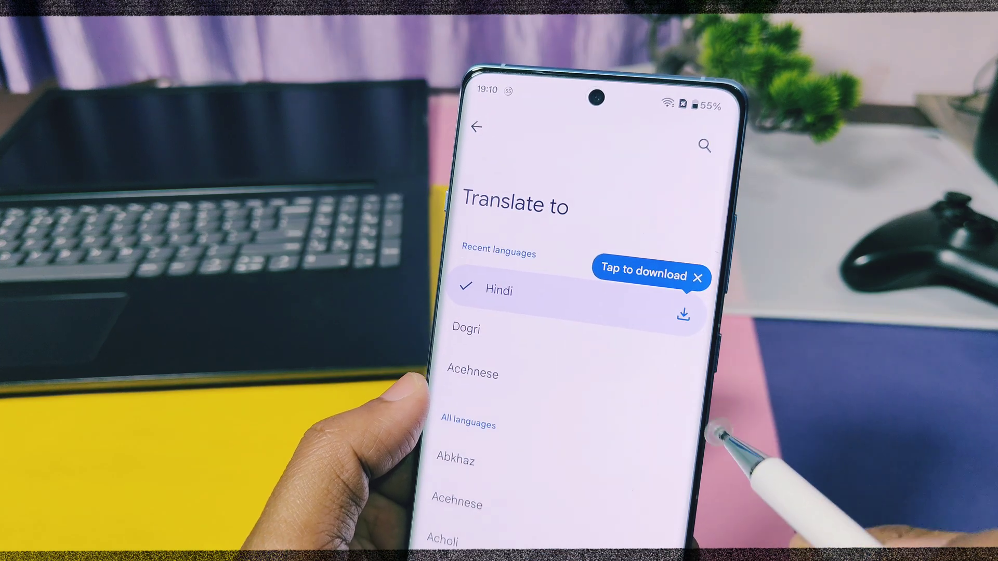
click(684, 313)
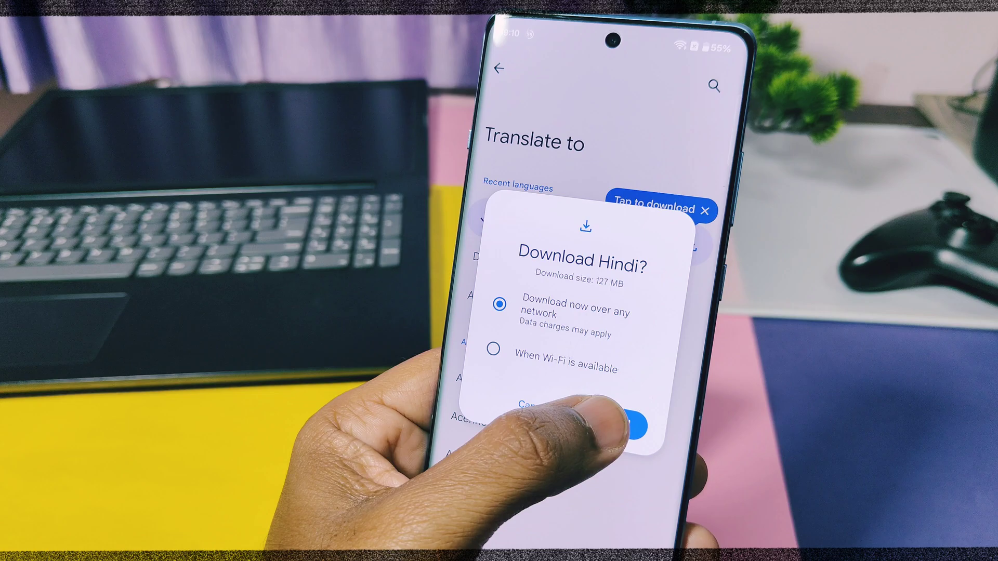
click(627, 420)
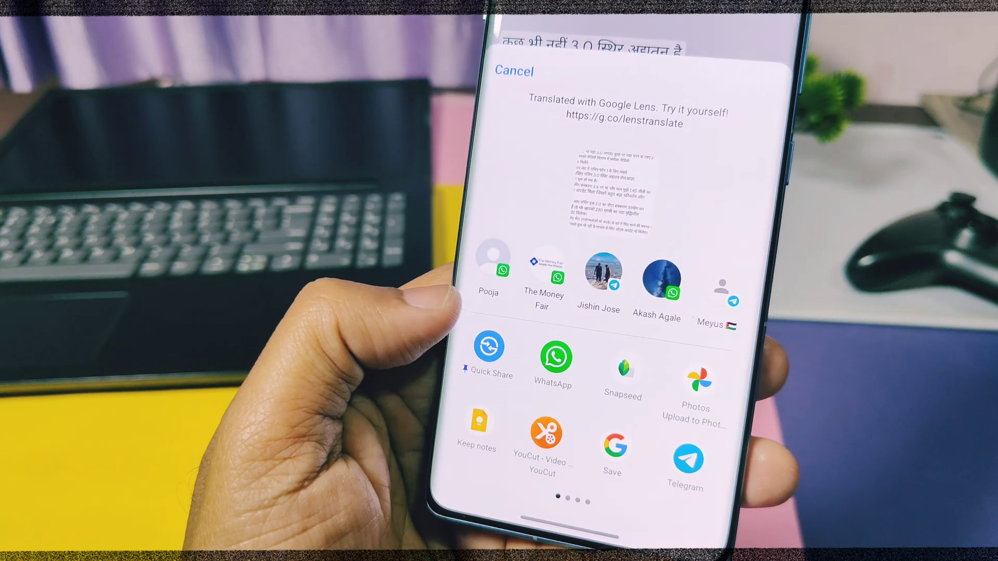
scroll(593, 413, right, 5)
scroll(538, 406, right, 5)
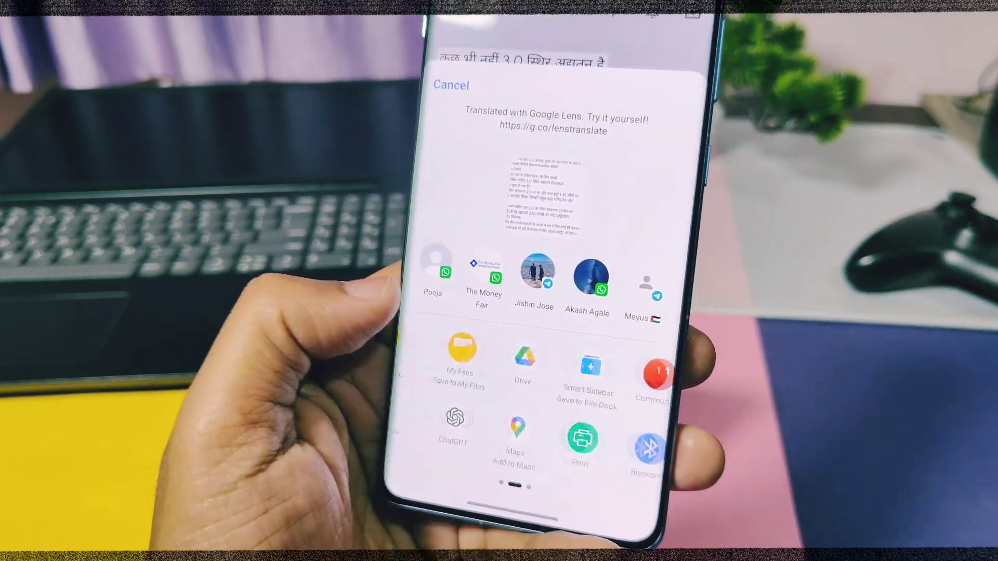
drag(394, 289, 452, 288)
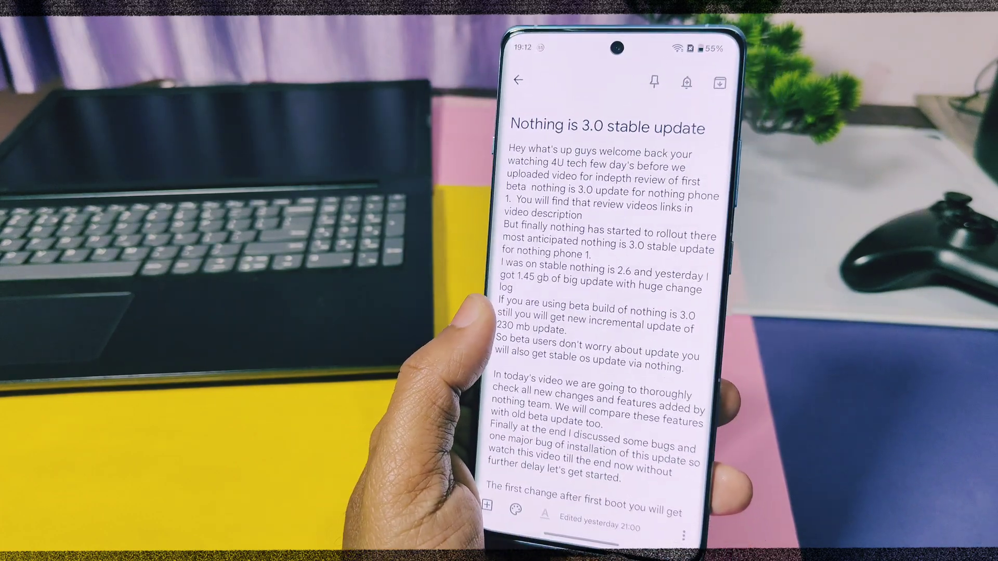
Open the note's add-content options, then swipe in the shortcuts sidebar over the note.
click(503, 527)
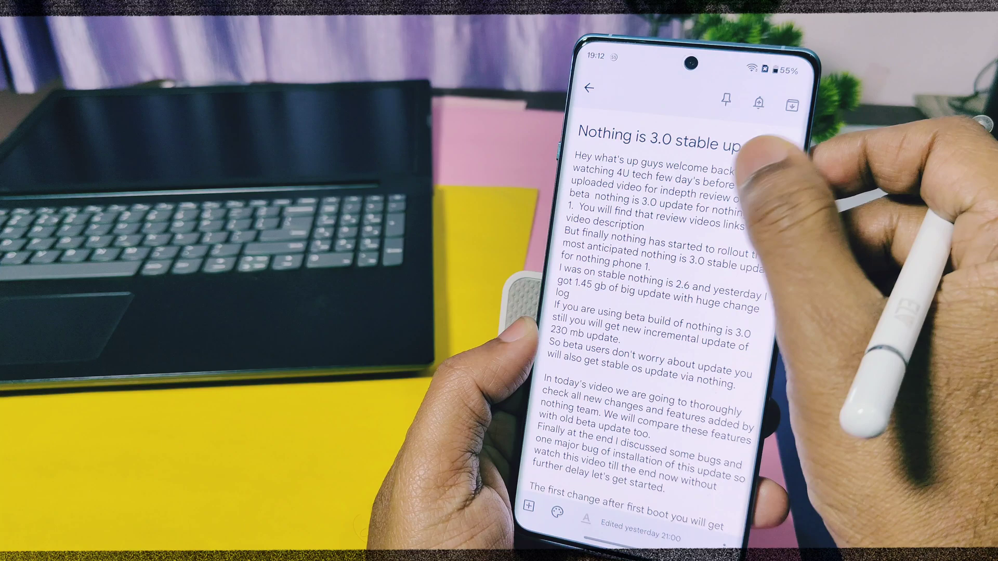
drag(780, 171, 725, 172)
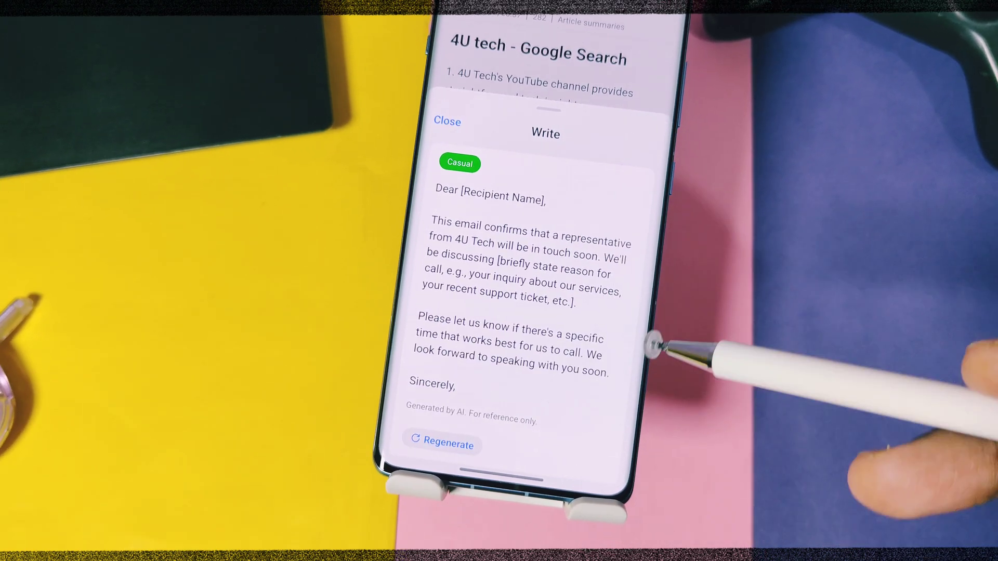
scroll(608, 290, down, 3)
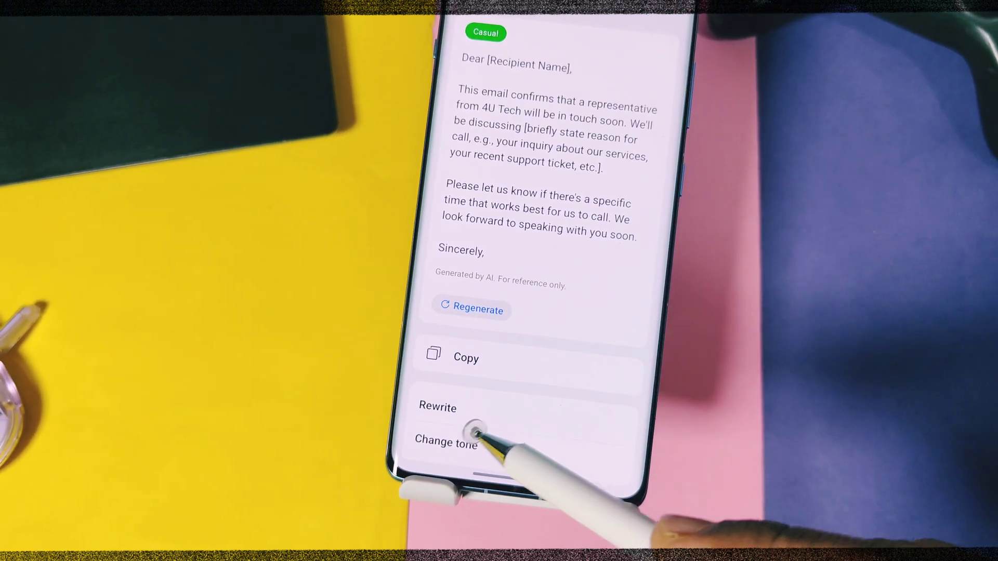
scroll(520, 372, up, 3)
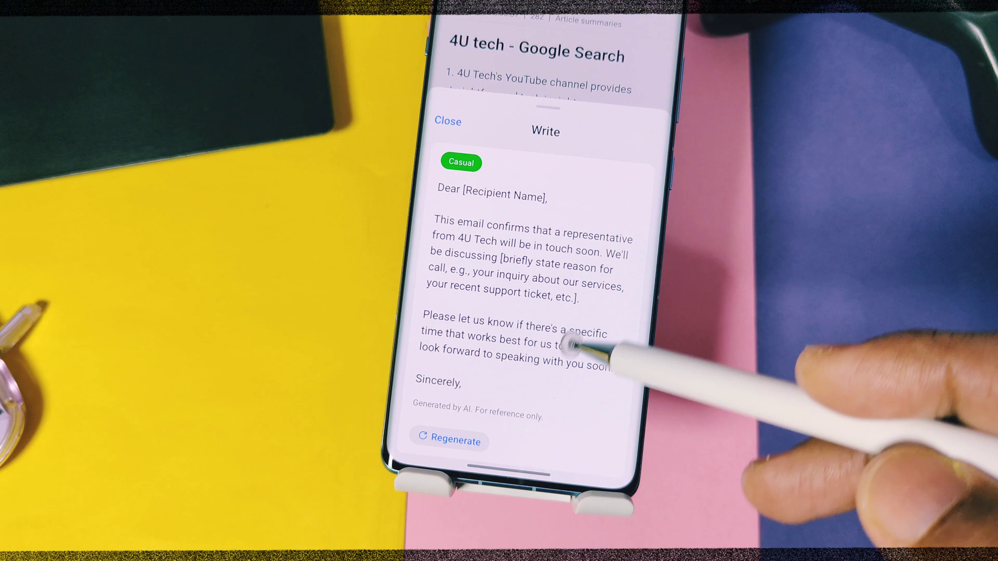
scroll(575, 286, down, 3)
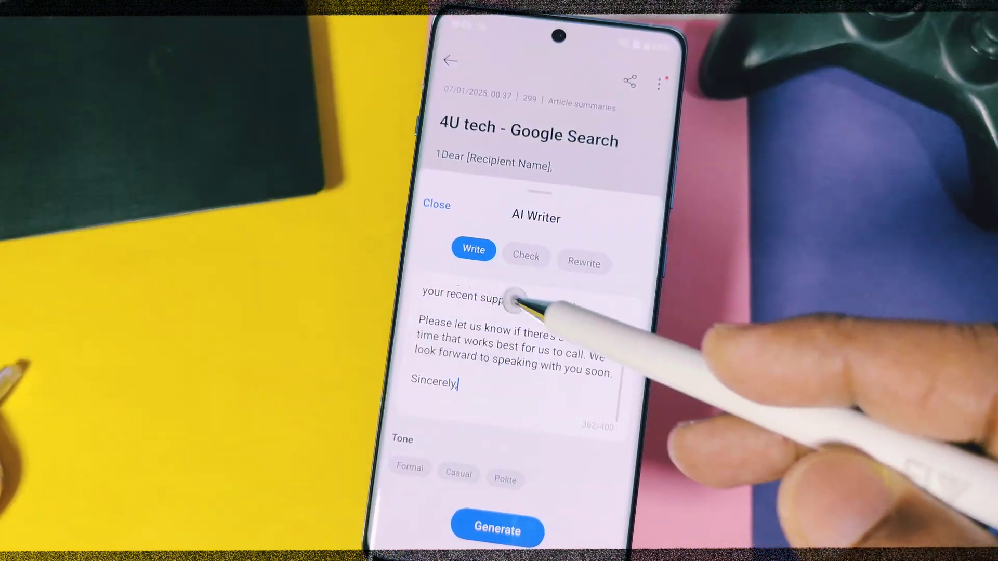
Proofread the generated 4U Tech email, rewrite it with Elaborate, and copy it into the note.
click(521, 258)
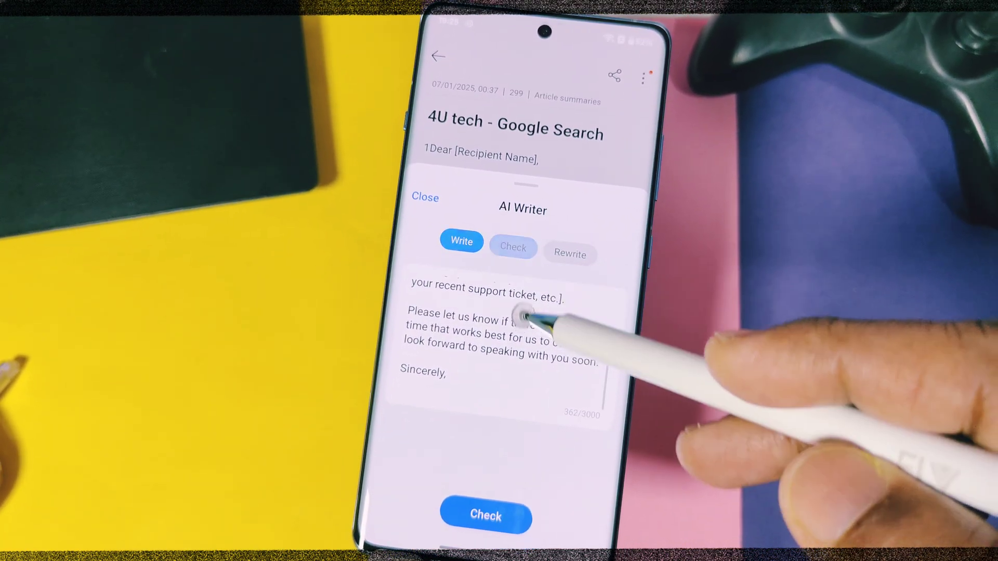
click(490, 505)
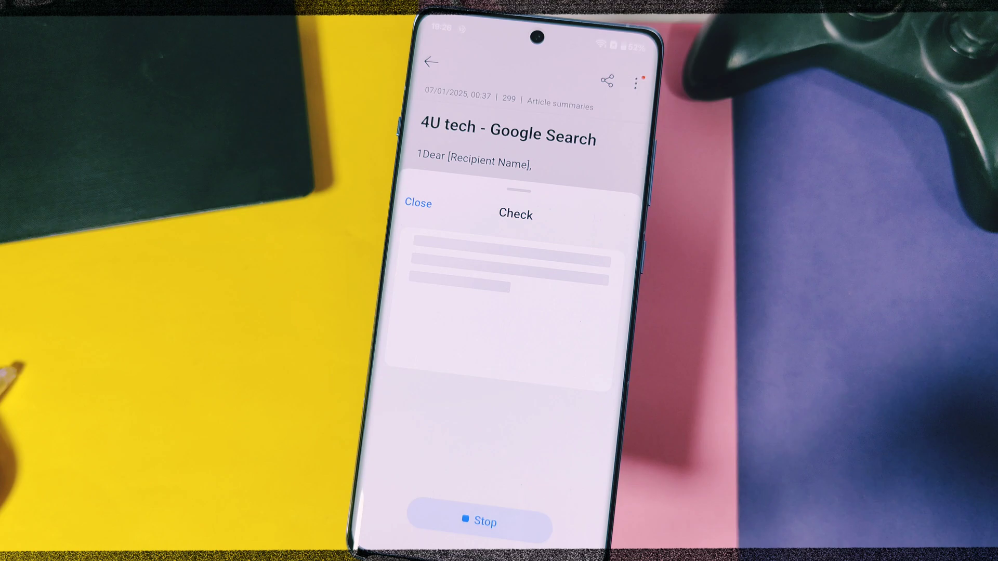
click(563, 246)
click(425, 406)
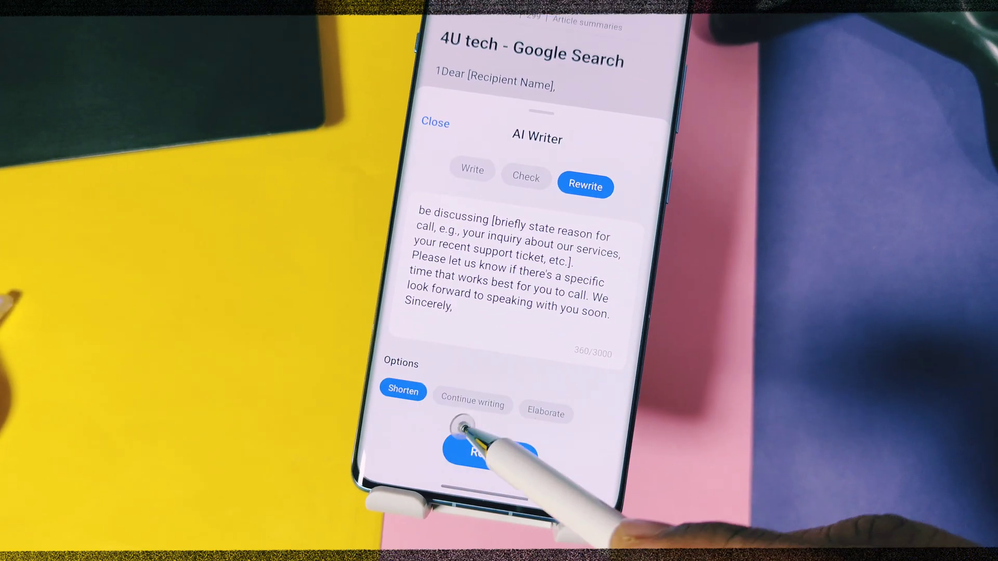
click(495, 419)
click(556, 433)
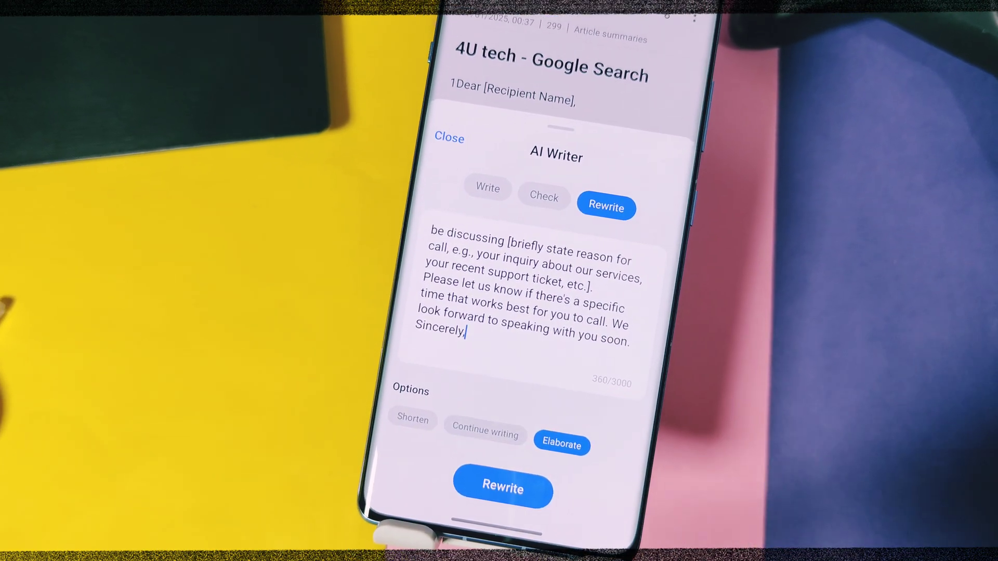
click(514, 477)
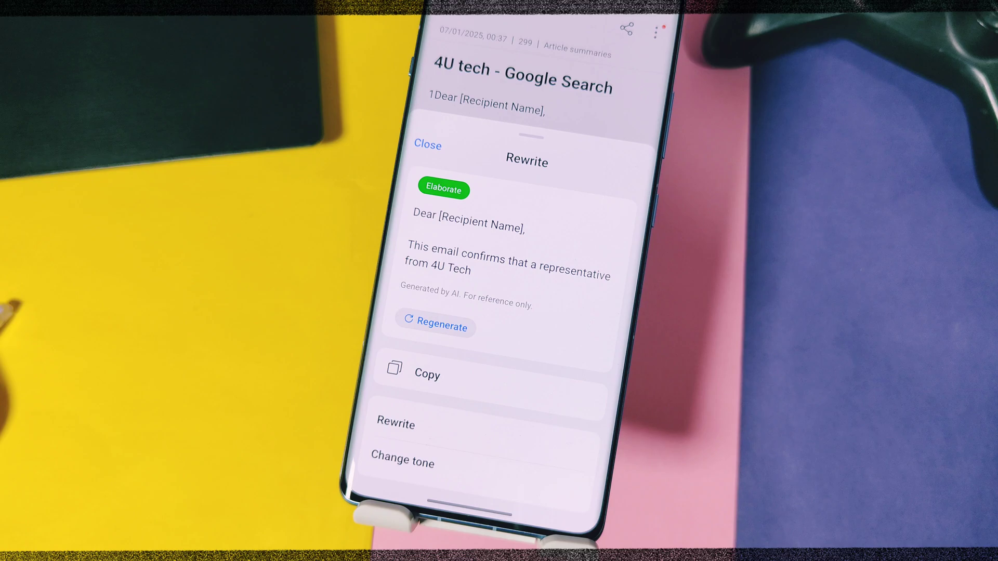
click(428, 374)
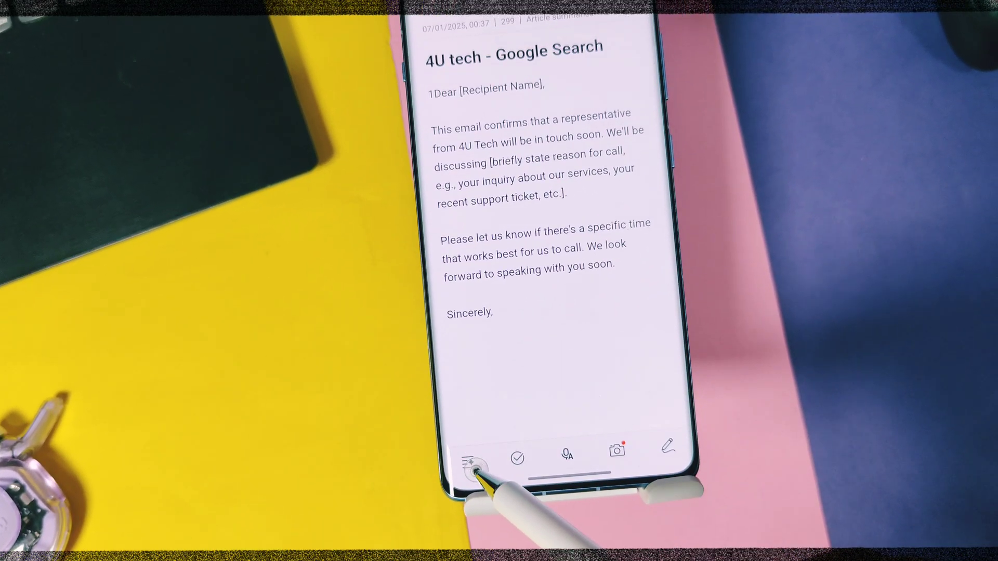
Dismiss the AI assistant sheet, then select the email's first paragraph and bring up assistant options.
click(483, 460)
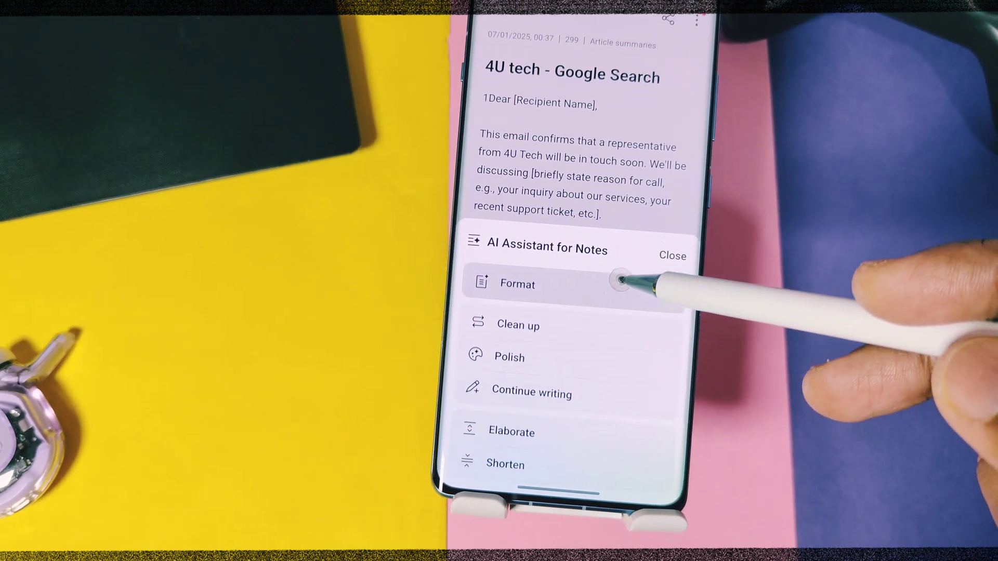
click(622, 282)
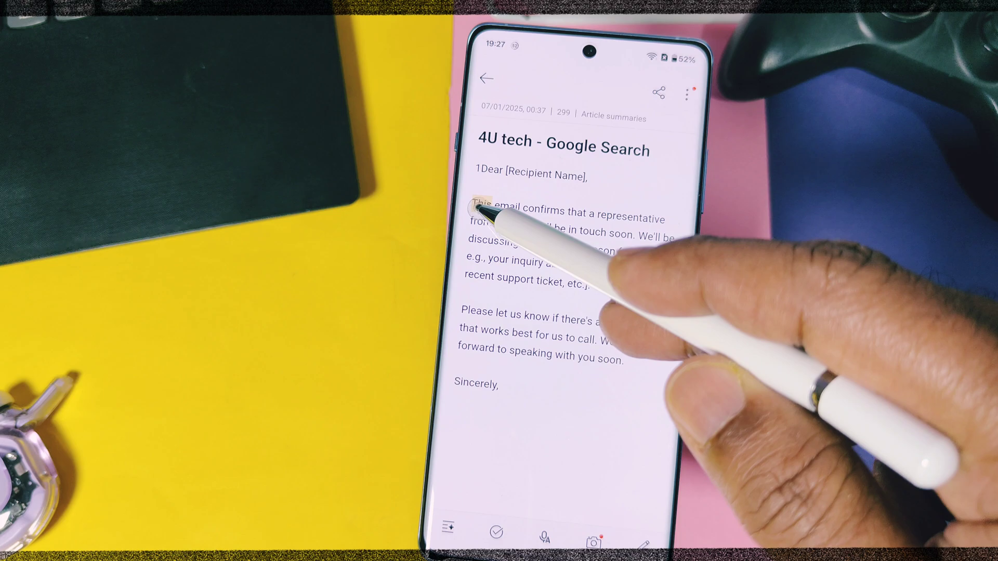
drag(524, 227, 581, 283)
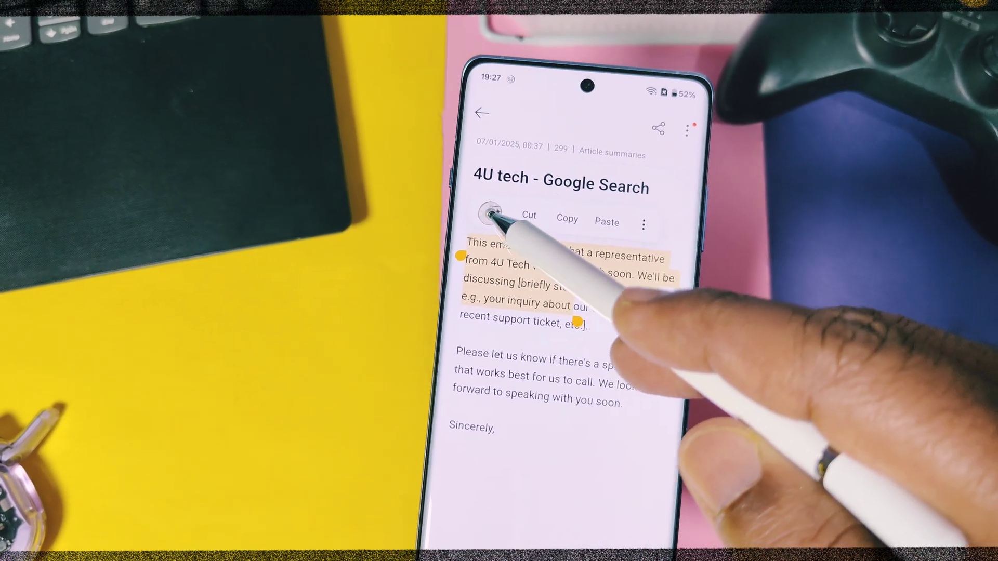
click(492, 212)
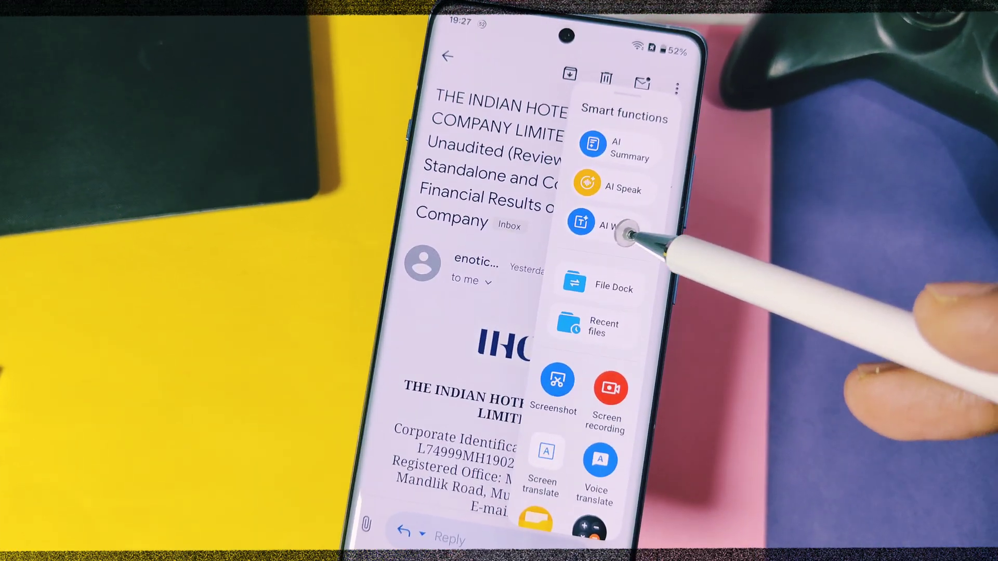
Generate a Concise AI Writer reply, 'Hello HCL, we would like to get in contact with you', and paste it.
click(608, 208)
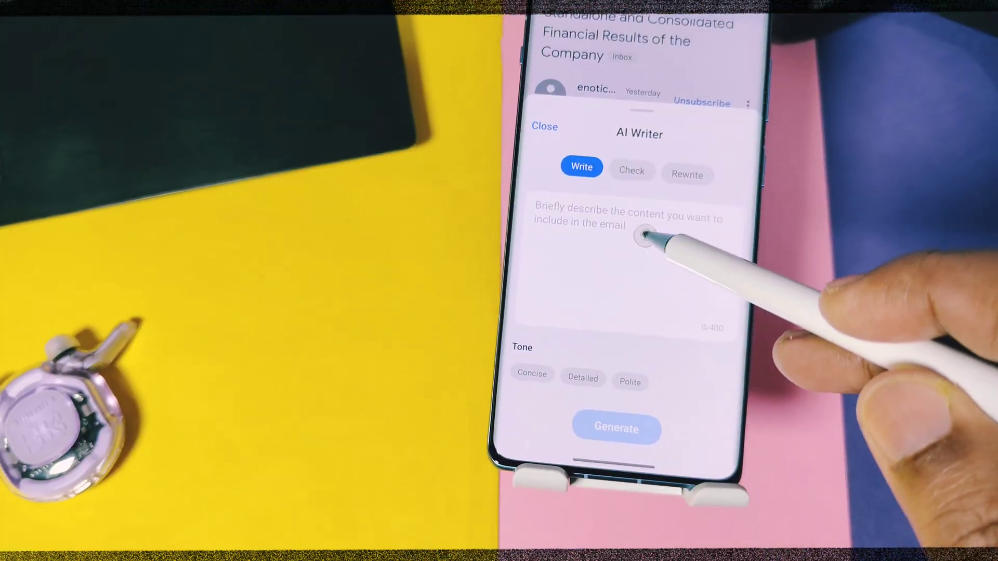
click(561, 180)
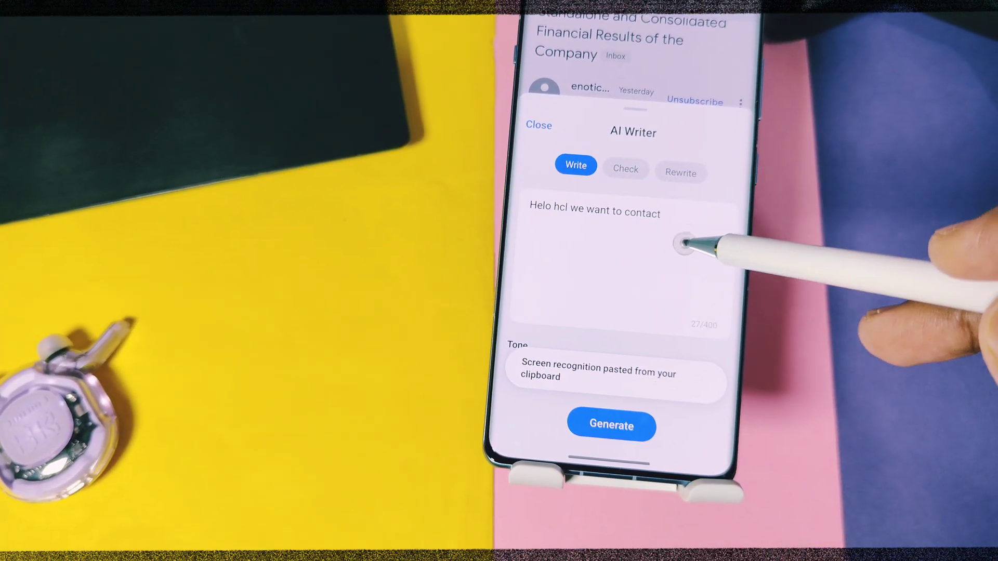
click(683, 243)
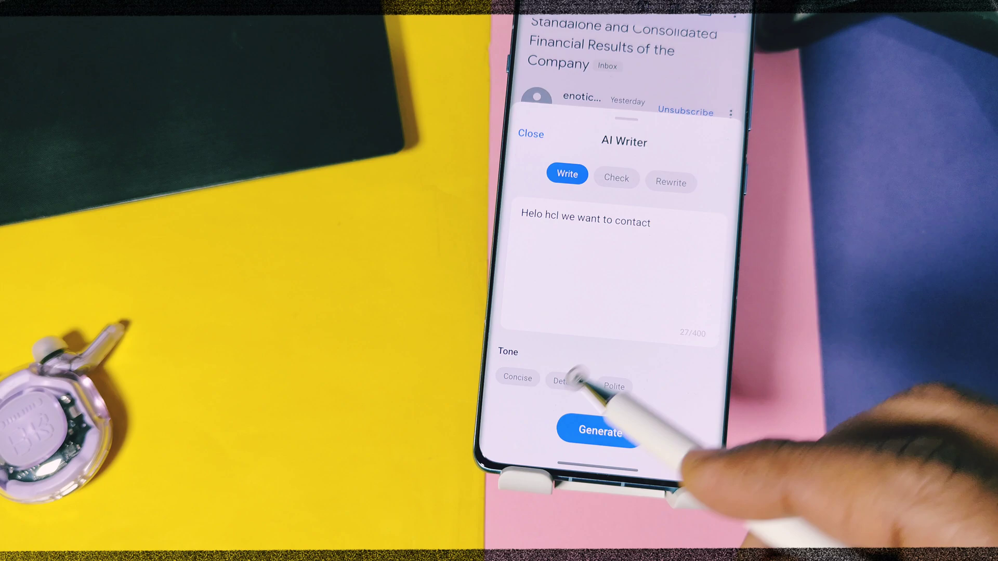
click(517, 378)
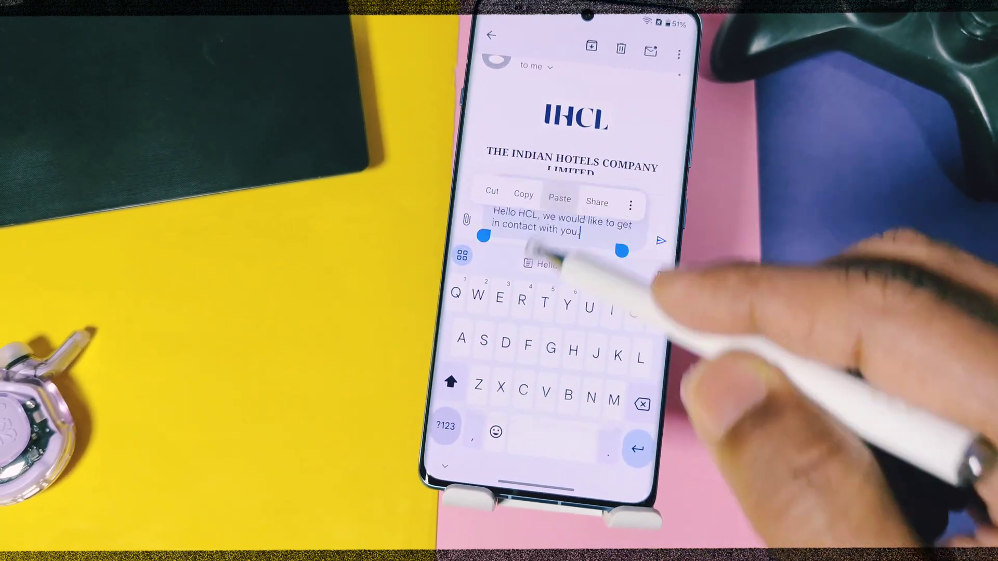
click(559, 199)
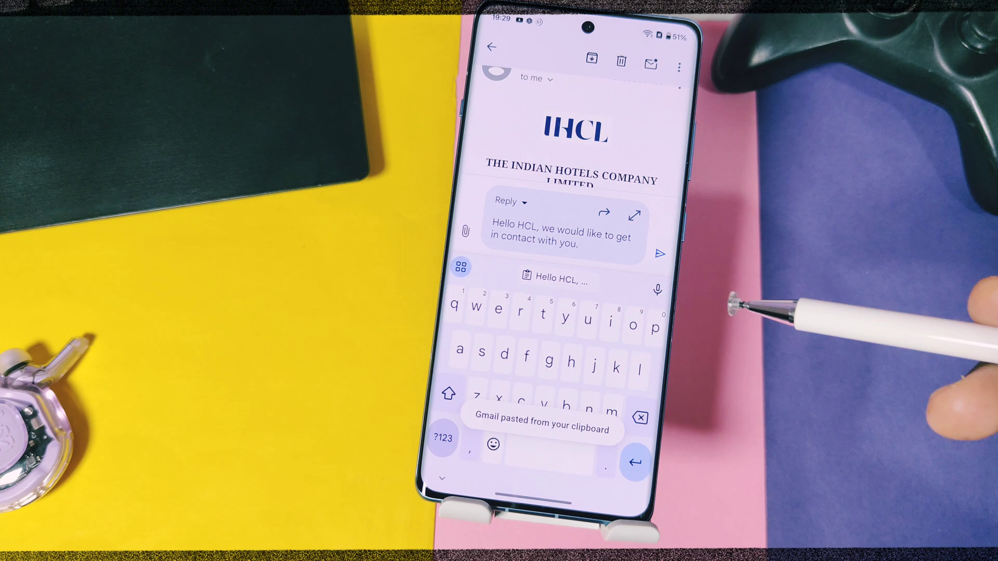